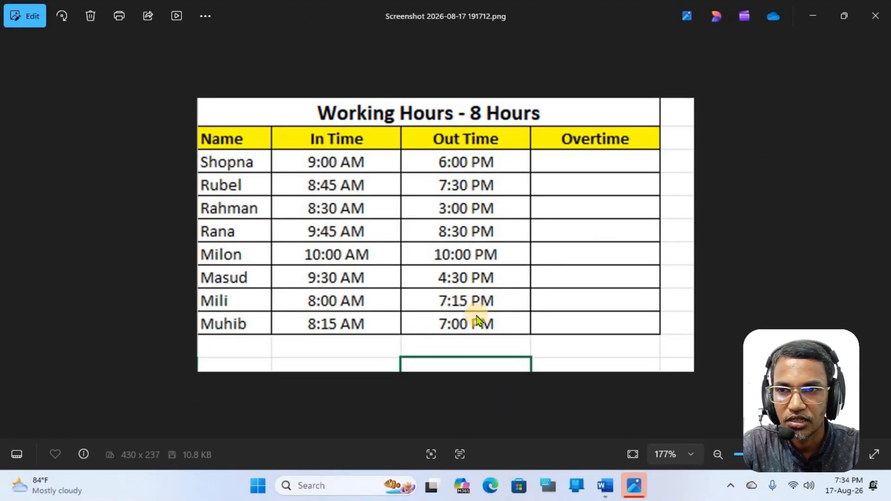
Examine the Working Hours table image, including the in and out times and the empty Overtime column
scroll(477, 320, down, 5)
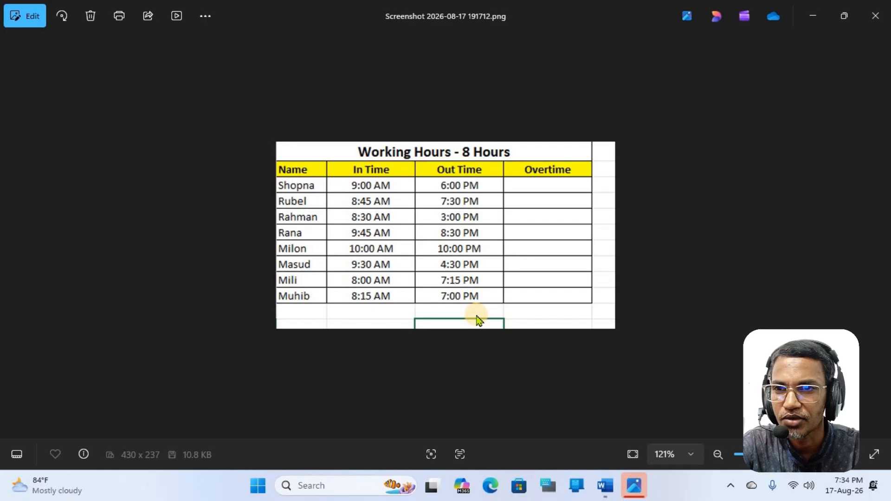
scroll(477, 320, up, 5)
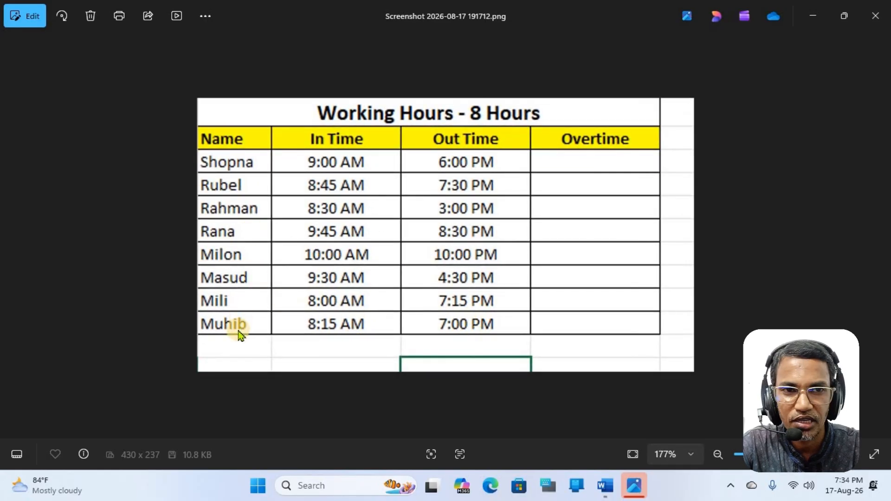
scroll(379, 309, up, 2)
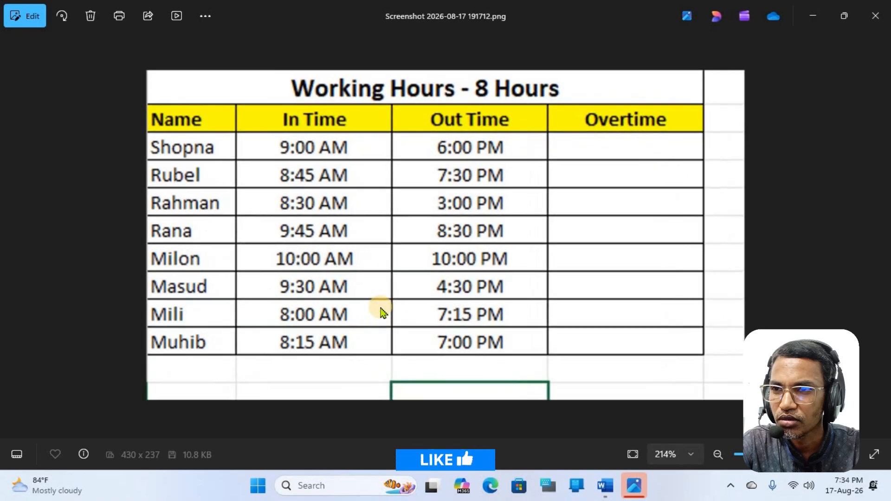
scroll(381, 310, down, 2)
scroll(380, 310, down, 2)
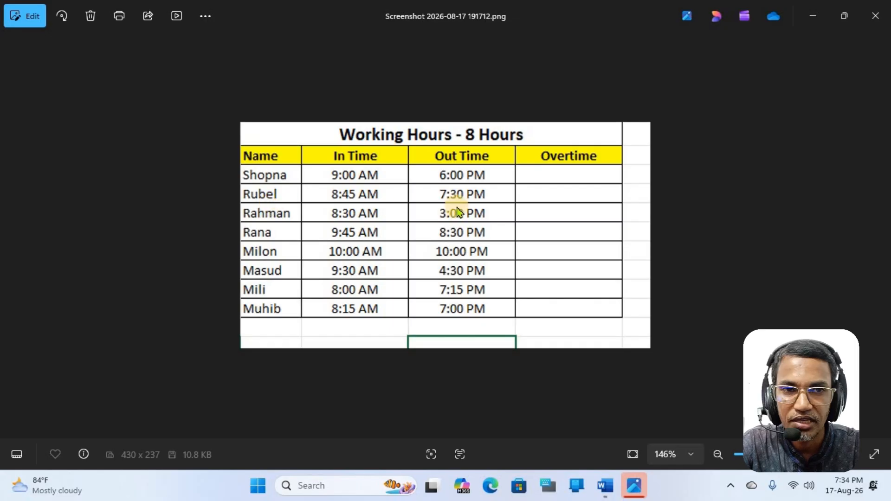
scroll(457, 213, up, 1)
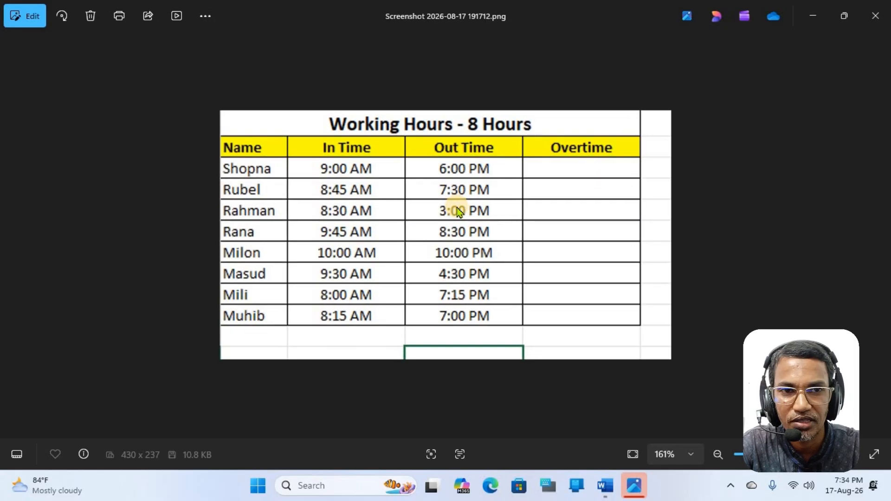
scroll(457, 213, down, 2)
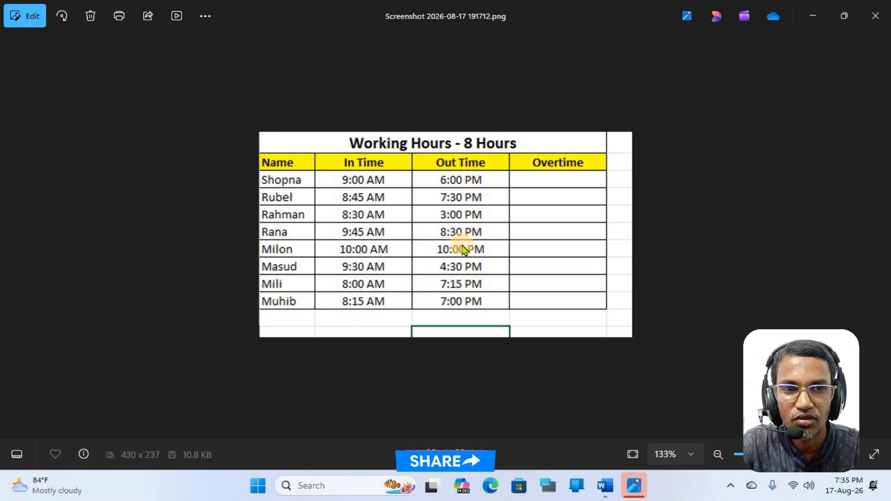
Close the image viewer, open Google Chrome maximized and go to the bookmarked ChatGPT site
click(876, 16)
double_click(72, 343)
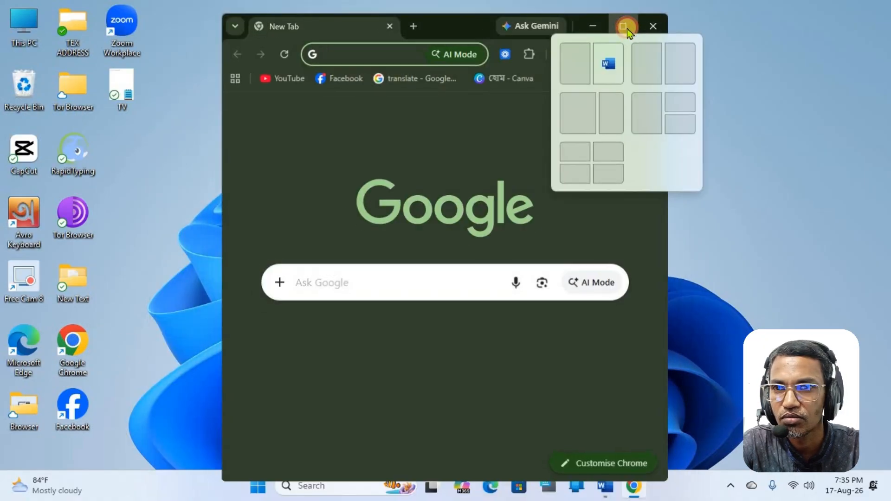
click(624, 27)
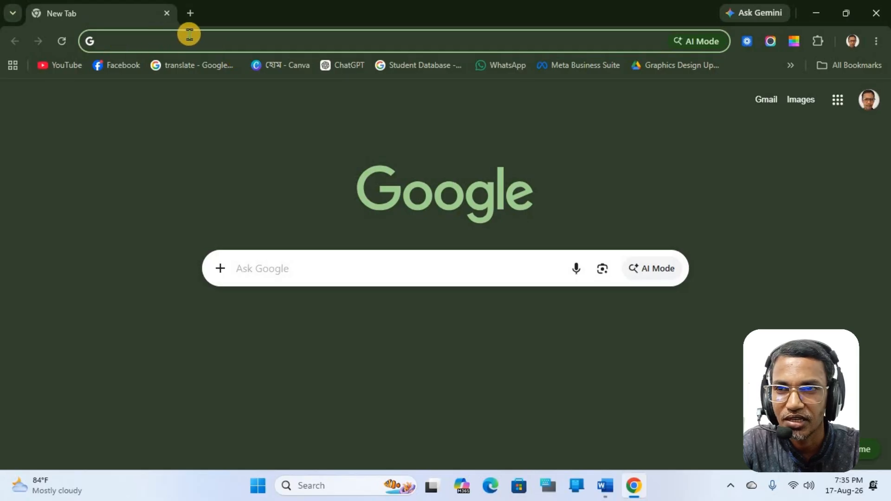
click(342, 65)
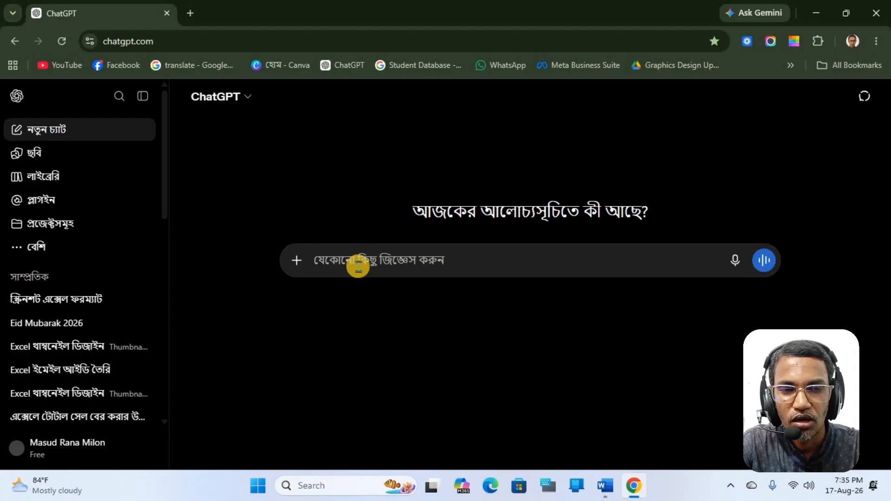
click(302, 261)
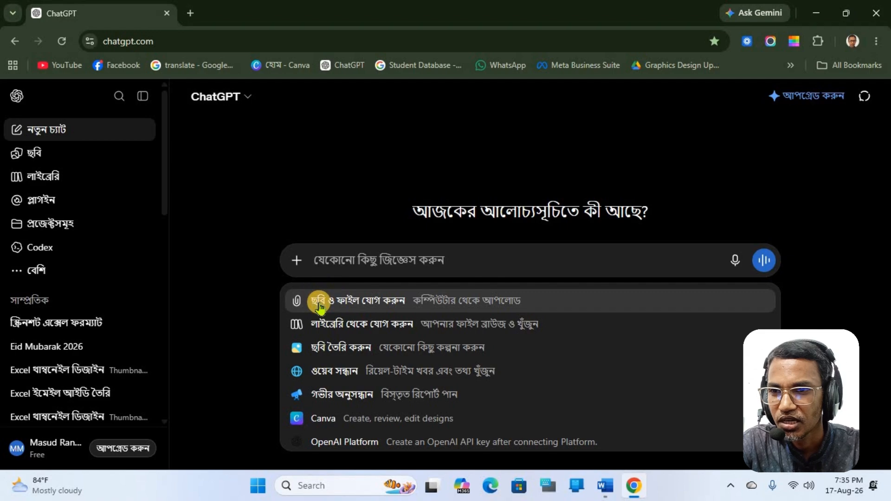
click(396, 306)
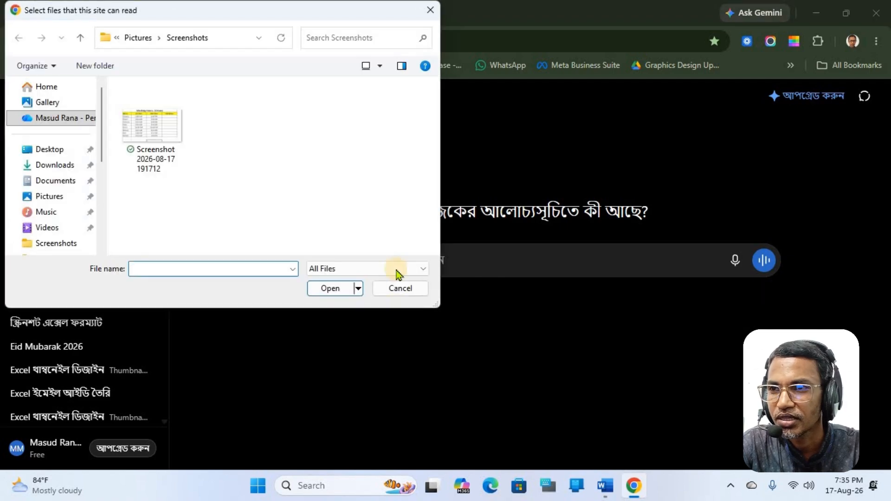
click(141, 137)
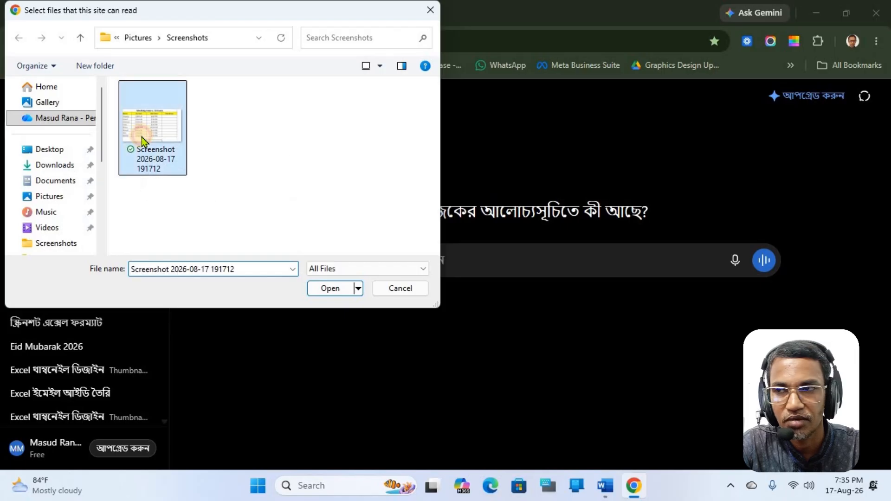
click(331, 289)
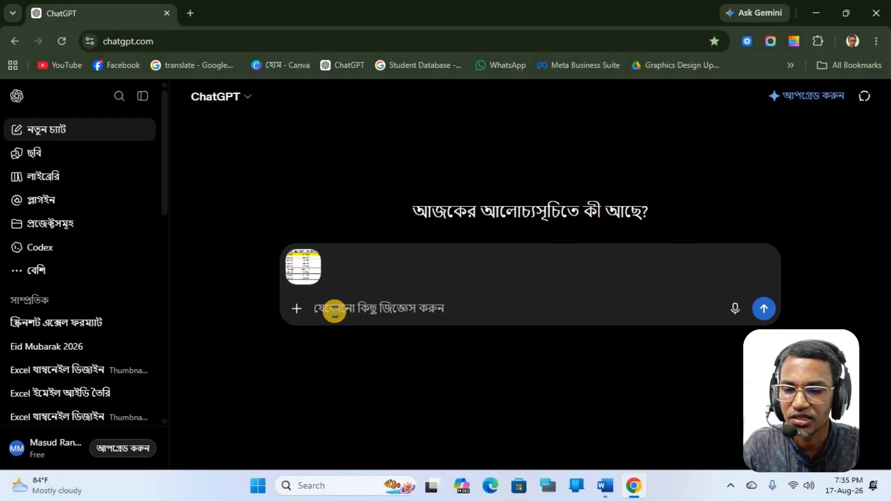
Send ChatGPT the prompt "এই স্ক্রিনশটটি এক্সেল ফরম্যাটে করে দাও" with the attached screenshot
text(এ)
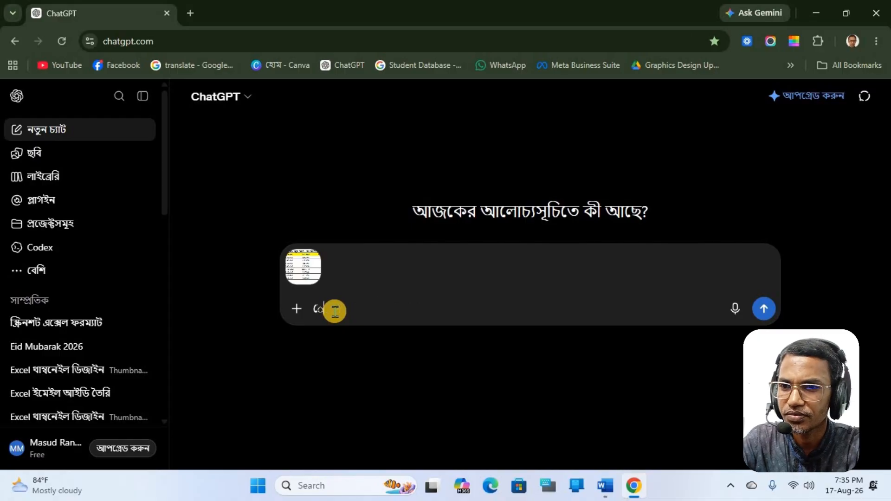
text(ই স্ক্রিনশটটি এক্সেল ফরম্যাটে করে)
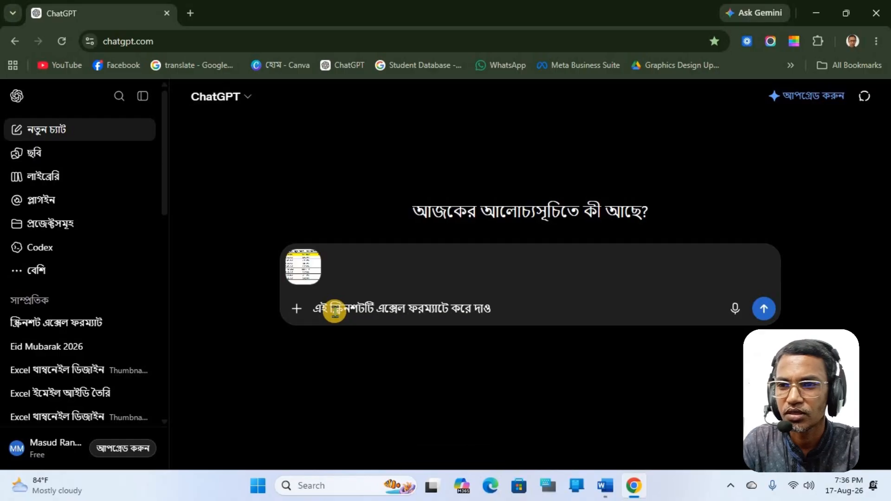
text( দাও)
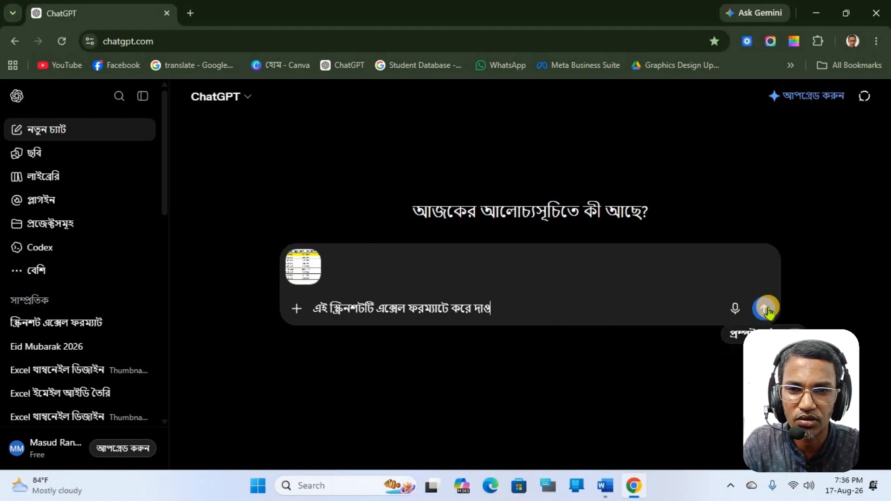
key(Return)
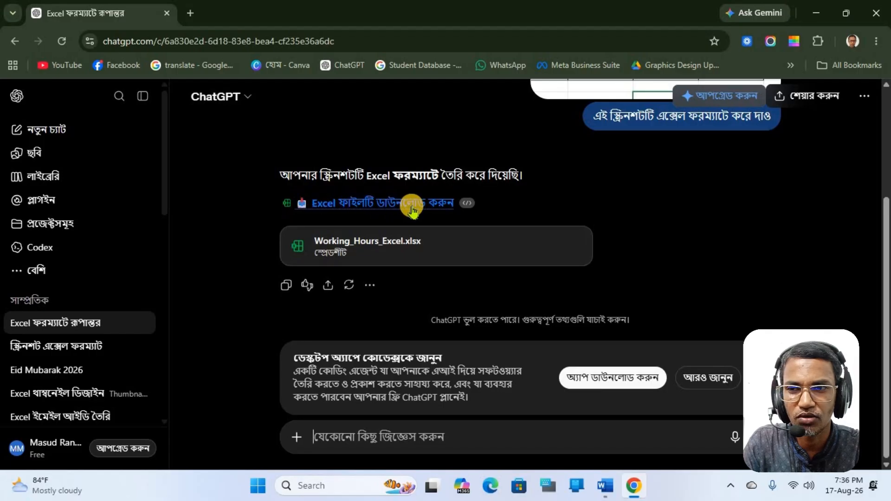
Download the generated Working_Hours_Excel.xlsx and bring up the browser's recent downloads
mouse_move(362, 256)
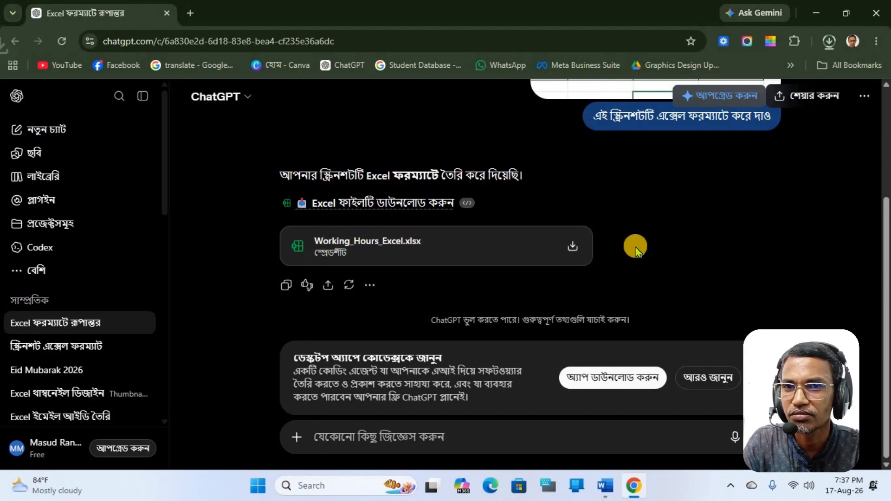
click(829, 42)
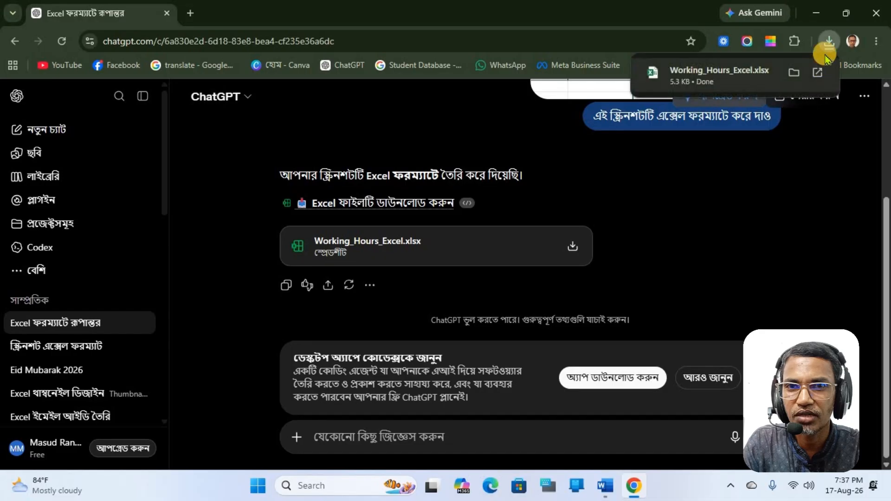
mouse_move(756, 70)
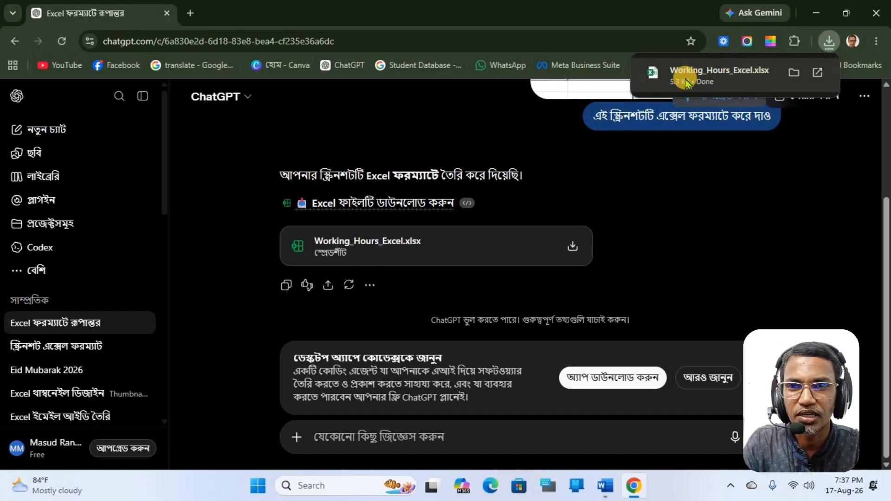
Open the downloaded Working_Hours_Excel workbook from its folder in Excel, with editing enabled and the window maximized
click(794, 77)
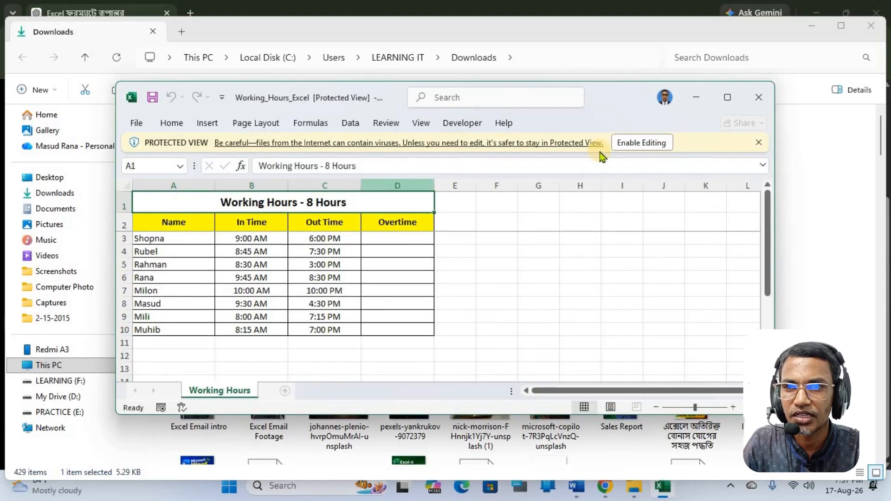
click(636, 143)
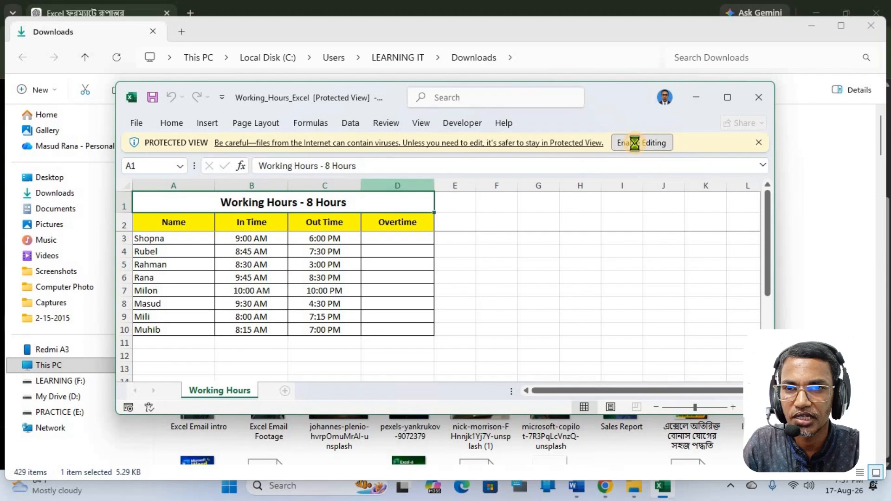
click(729, 98)
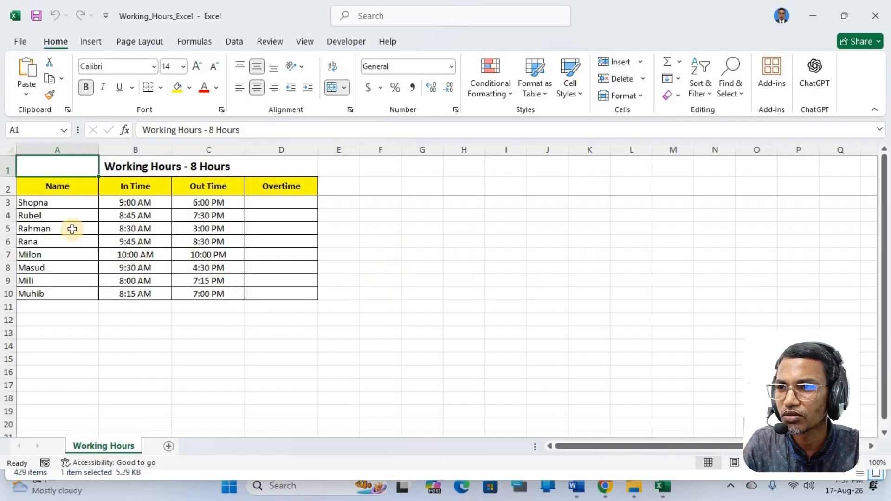
Check the name, in-time and out-time entries in the first data rows of the converted sheet
click(65, 203)
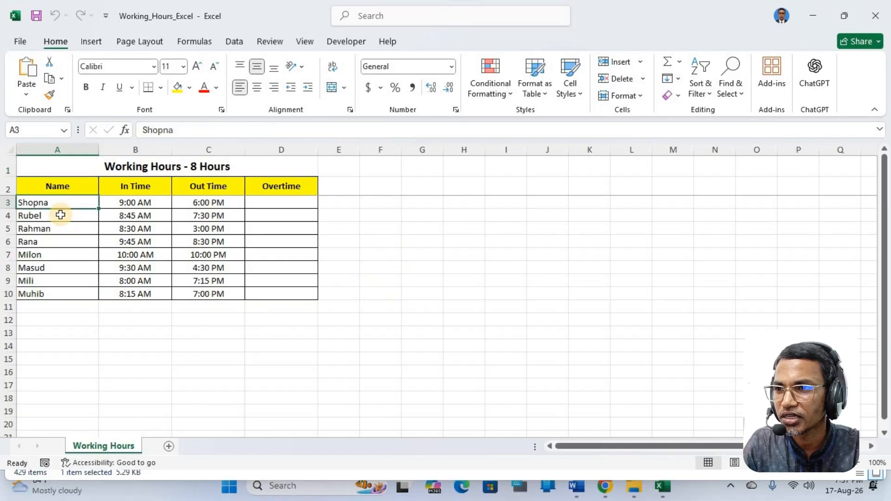
click(61, 214)
click(135, 203)
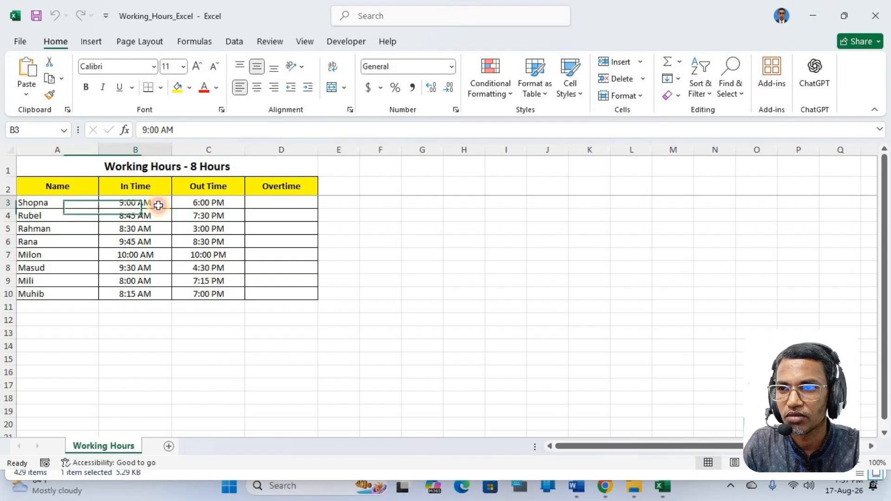
click(205, 202)
With cell D3 selected, ask the ChatGPT add-in in Bengali to calculate everyone's overtime from In/Out times against 8 hours and make a nice table
click(285, 207)
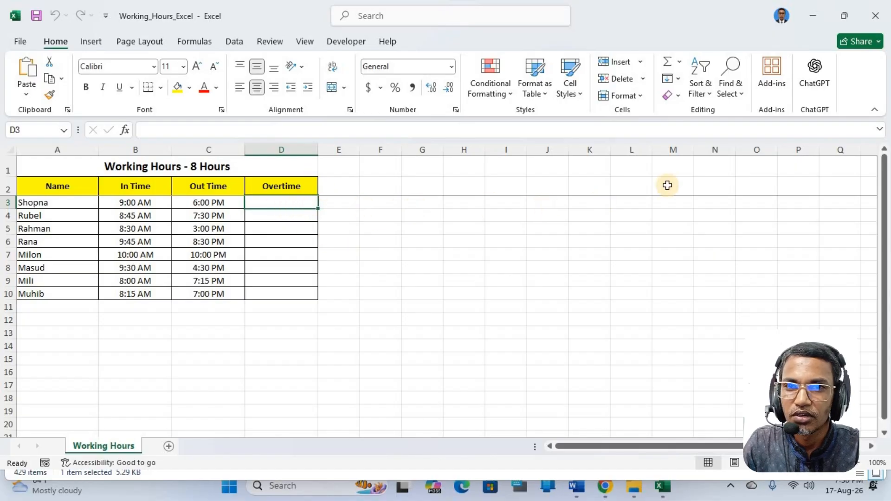
click(825, 83)
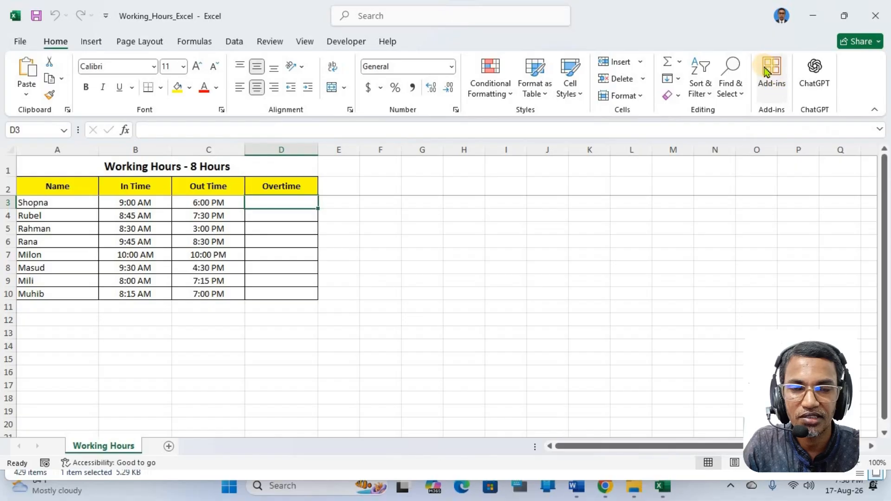
click(816, 75)
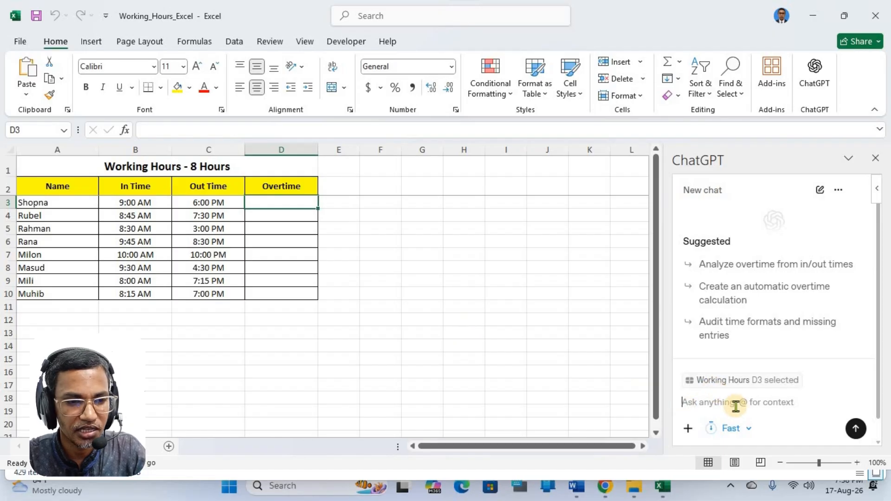
key(ctrl+v)
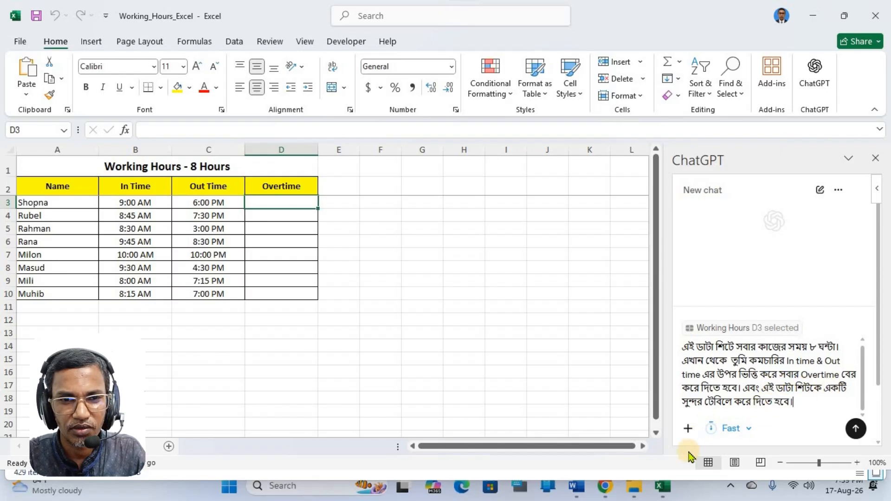
click(857, 429)
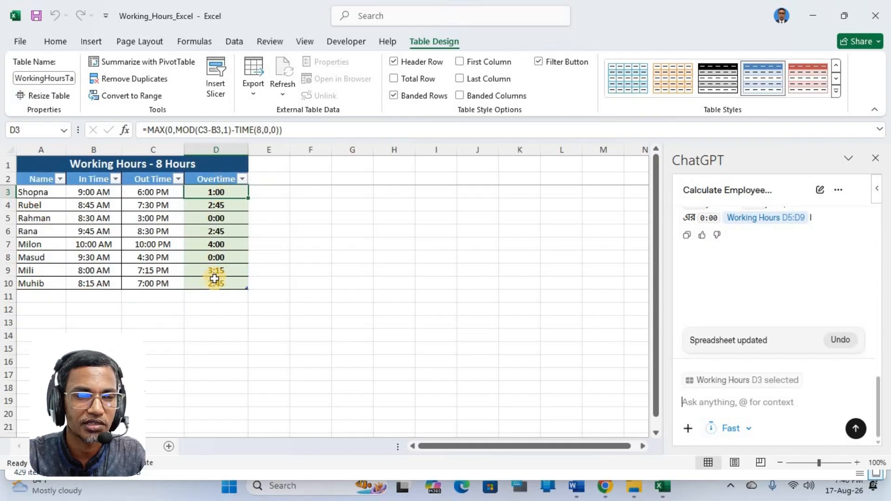
Close the ChatGPT pane and remove the filter buttons from the working-hours table's header row
click(874, 157)
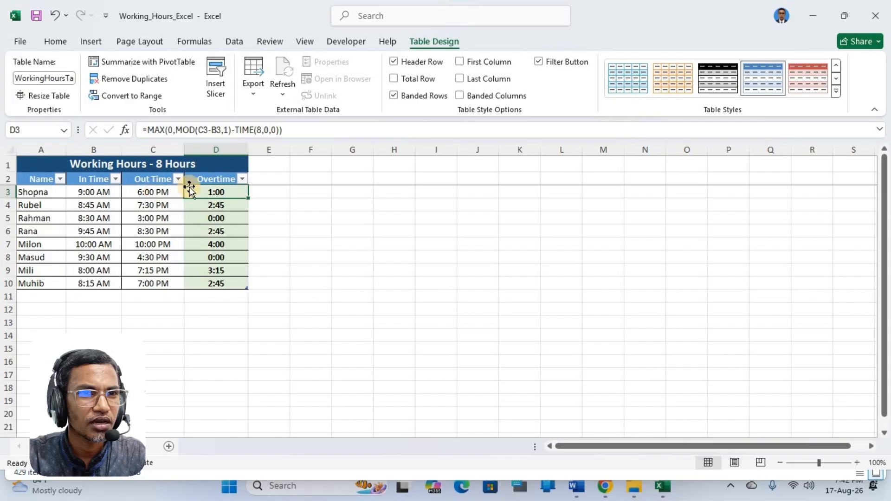
click(539, 62)
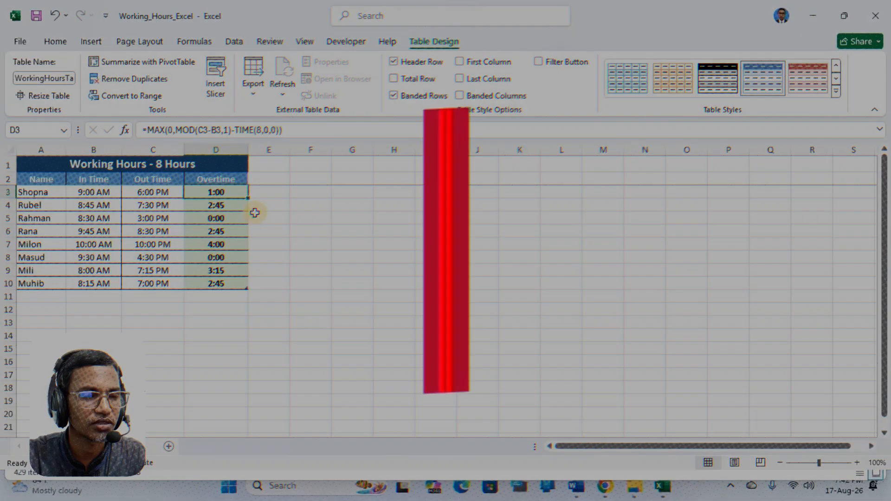